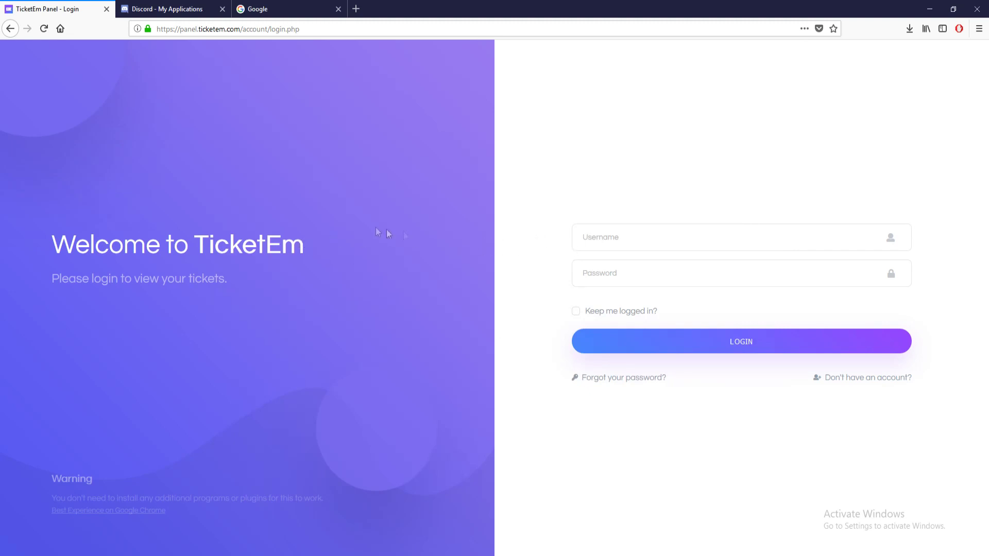
# Step: Sign in to TicketEm Panel using the saved login from the username dropdown
pyautogui.moveTo(298, 245); pyautogui.dragTo(218, 246)
pyautogui.click(262, 248)
pyautogui.click(619, 242)
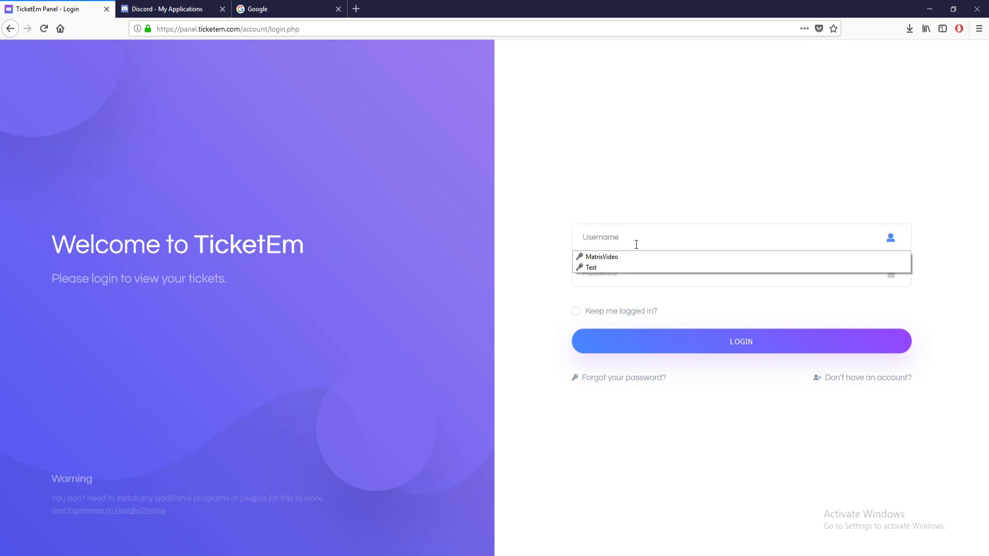
pyautogui.click(618, 257)
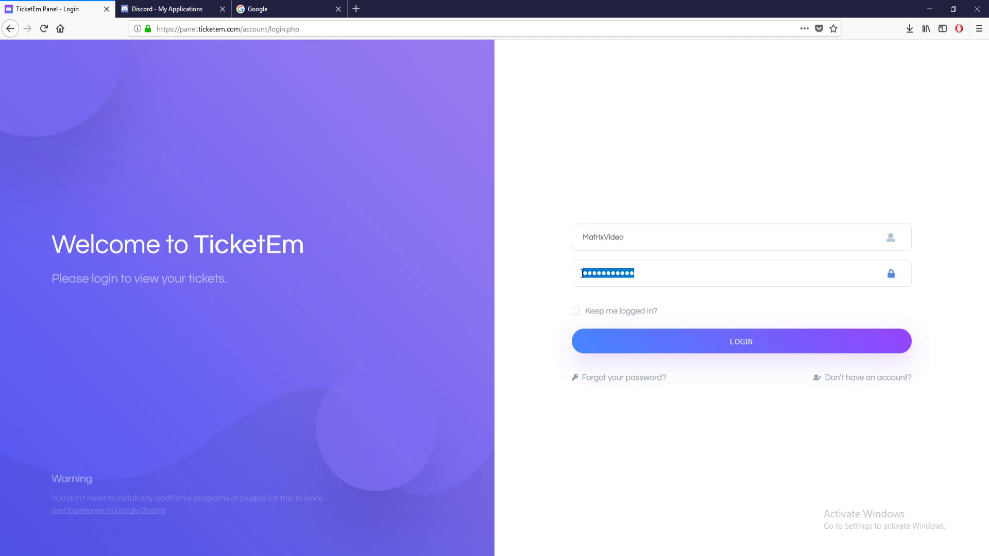
pyautogui.click(575, 311)
pyautogui.click(647, 344)
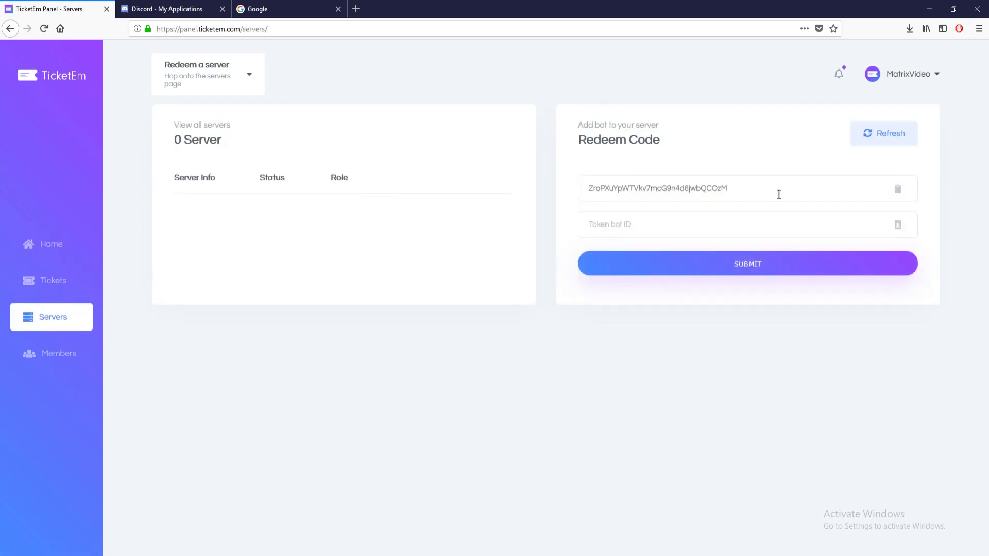
# Step: Select the redeem code on the Servers page, then go to the Discord My Applications tab
pyautogui.moveTo(779, 194); pyautogui.dragTo(587, 191)
pyautogui.click(726, 189)
pyautogui.click(165, 9)
pyautogui.moveTo(189, 29); pyautogui.dragTo(339, 35)
# Step: Create a new application named MatrixVideo and save it
pyautogui.click(340, 35)
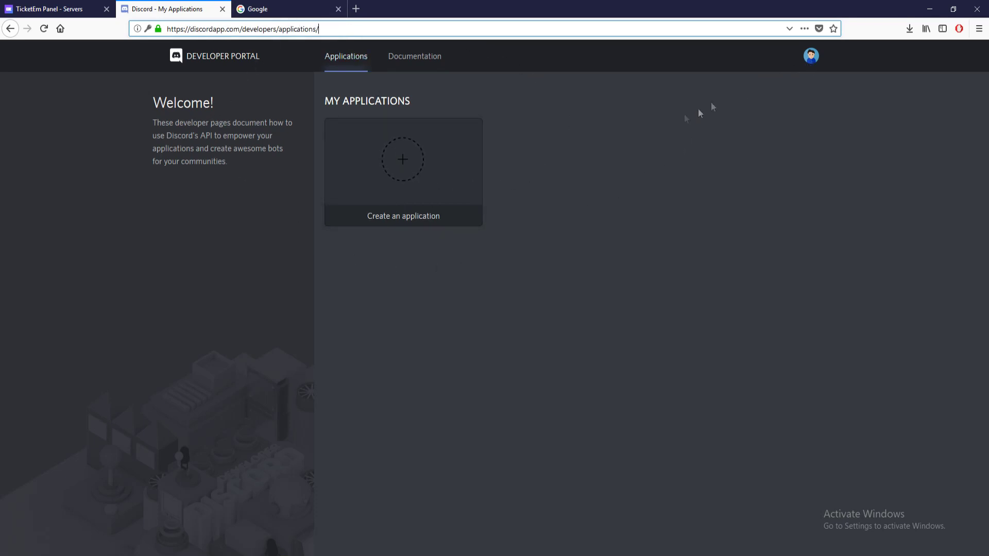
pyautogui.click(405, 160)
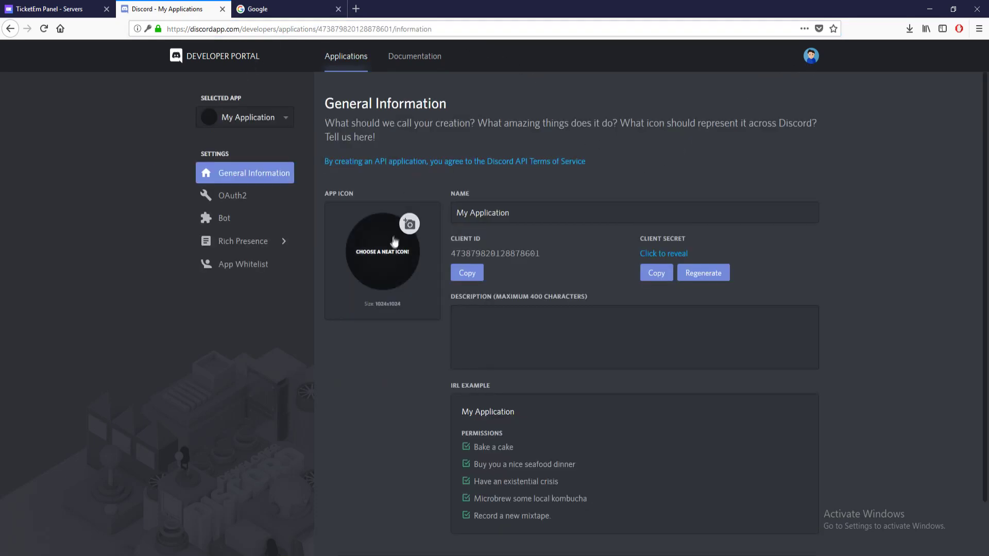
pyautogui.write('Matri')
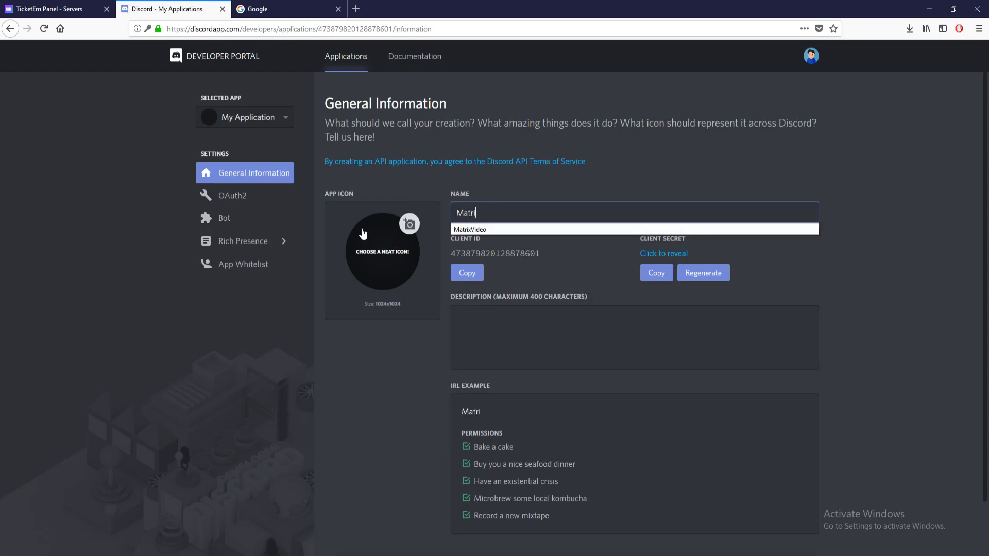
pyautogui.write('x')
pyautogui.press('Down')
pyautogui.press('Return')
pyautogui.scroll(-1, 493, 276)
pyautogui.click(778, 525)
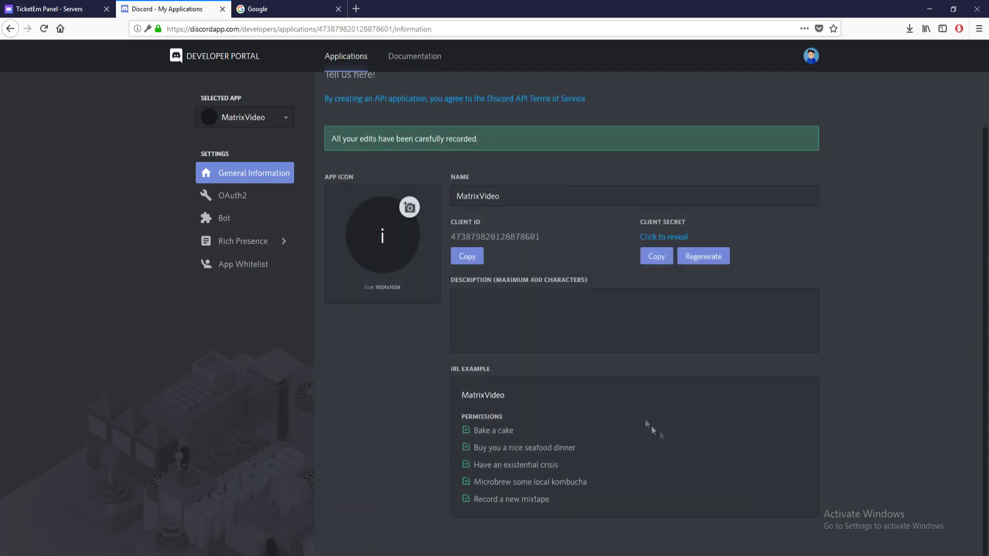
# Step: Add a bot user to MatrixVideo and grant it Administrator permission
pyautogui.click(221, 218)
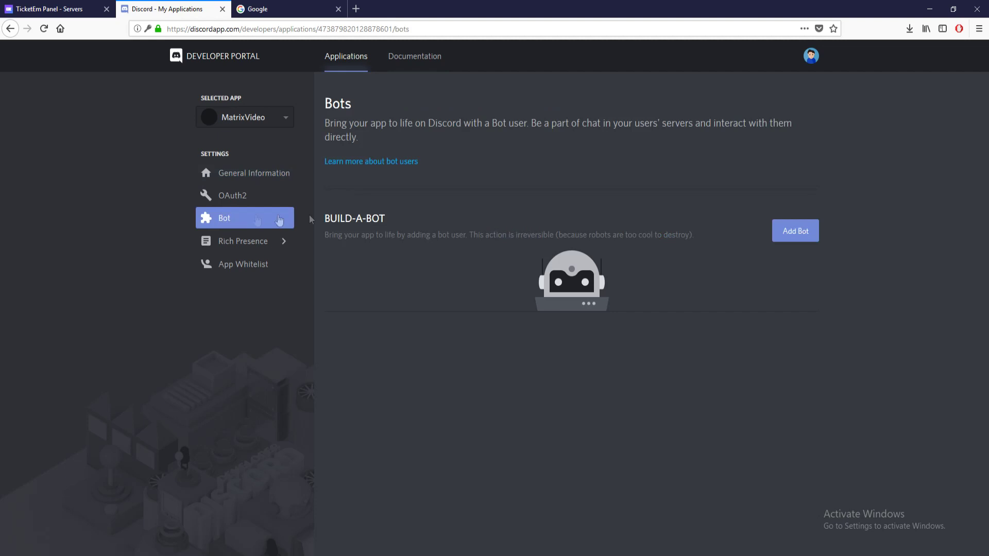
pyautogui.click(788, 229)
pyautogui.click(624, 332)
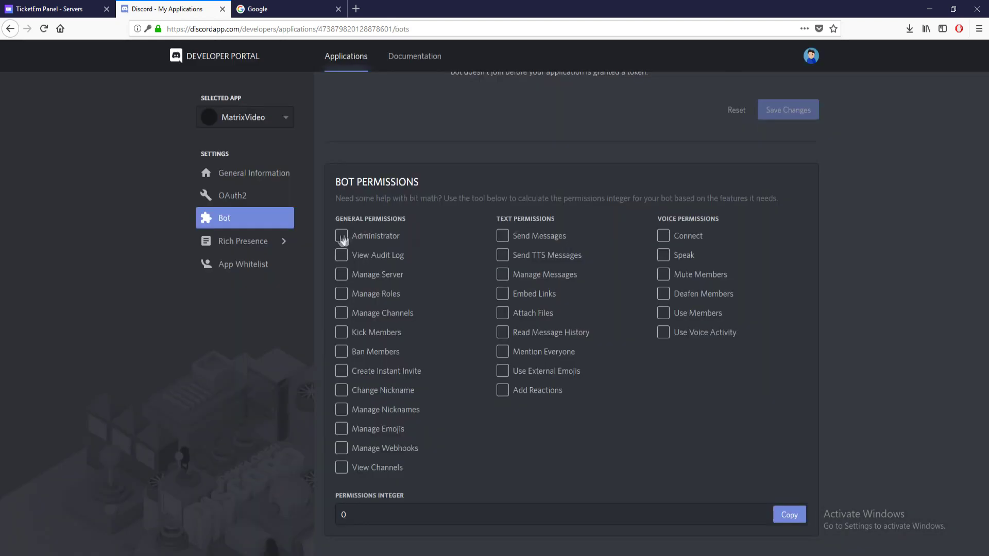
pyautogui.moveTo(333, 182); pyautogui.dragTo(570, 257)
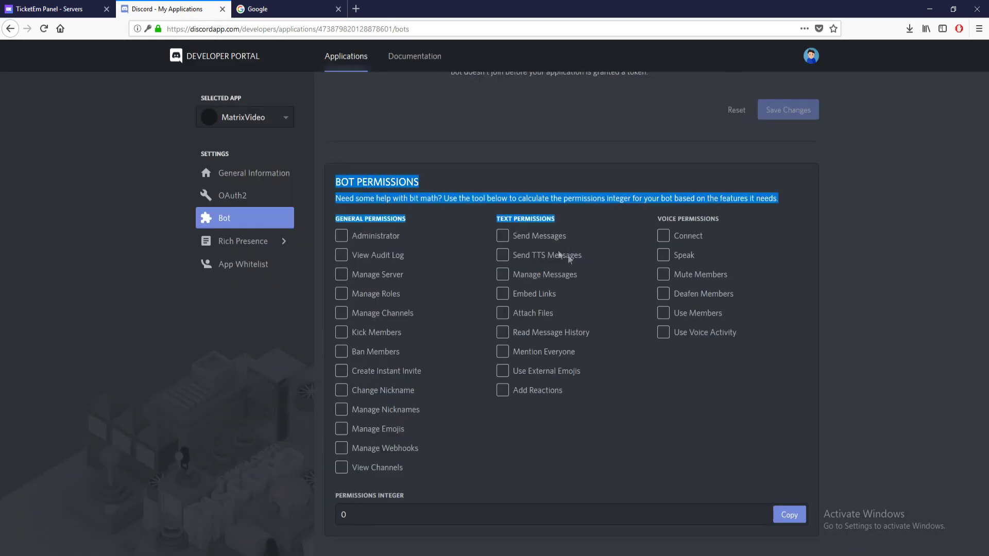
pyautogui.click(341, 236)
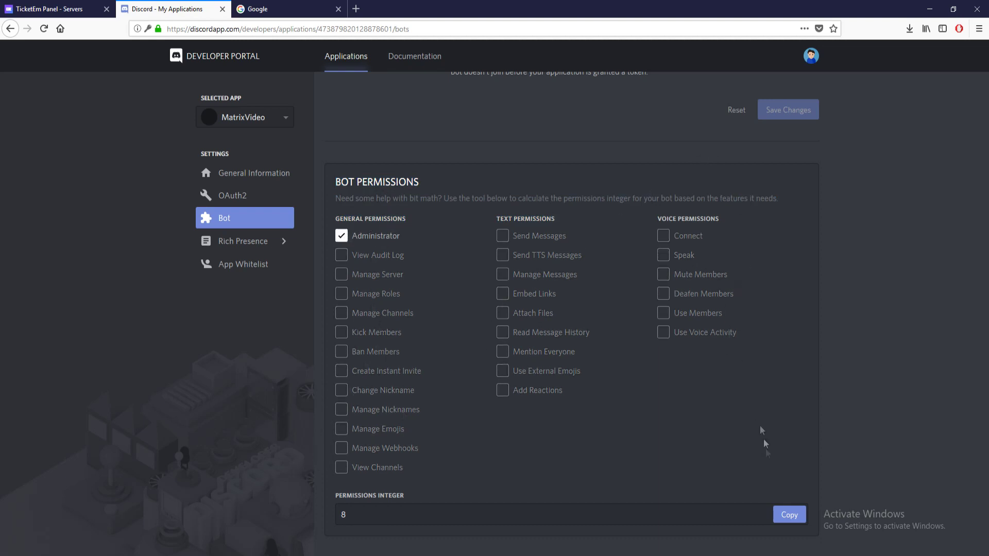
pyautogui.scroll(8, 610, 353)
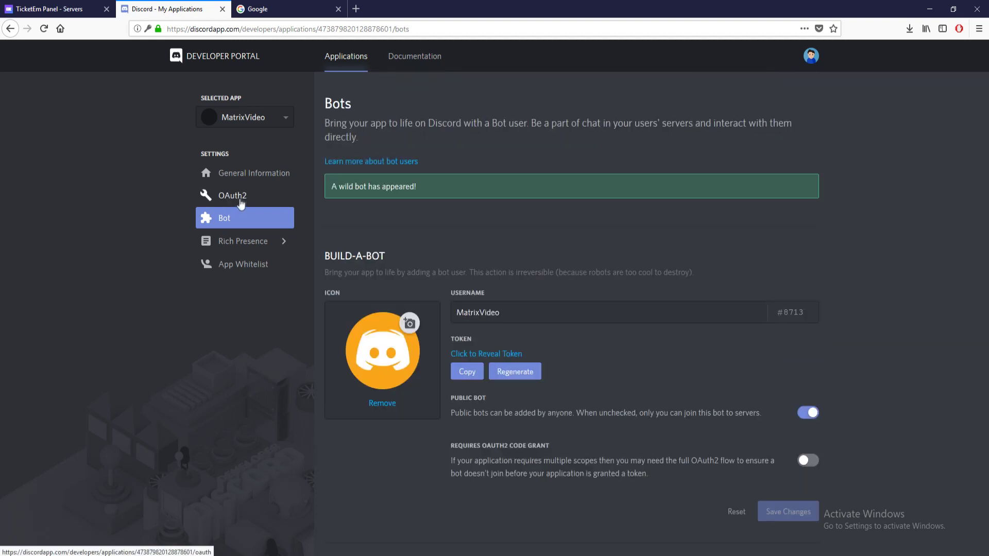
pyautogui.click(249, 201)
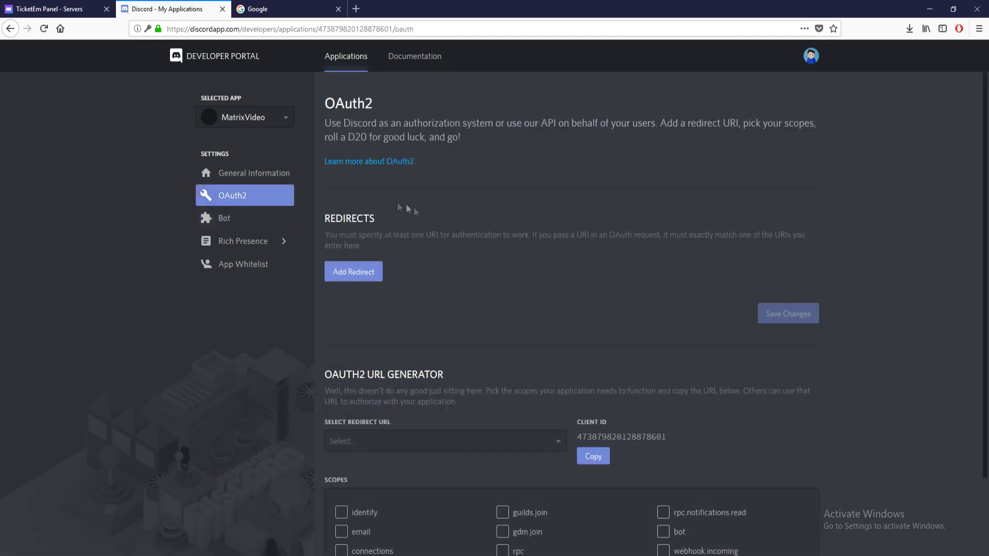
pyautogui.click(226, 218)
pyautogui.scroll(-7, 467, 386)
# Step: Copy the MatrixVideo server's invite link from the Discord app
pyautogui.click(341, 236)
pyautogui.scroll(3, 341, 309)
pyautogui.moveTo(356, 548)
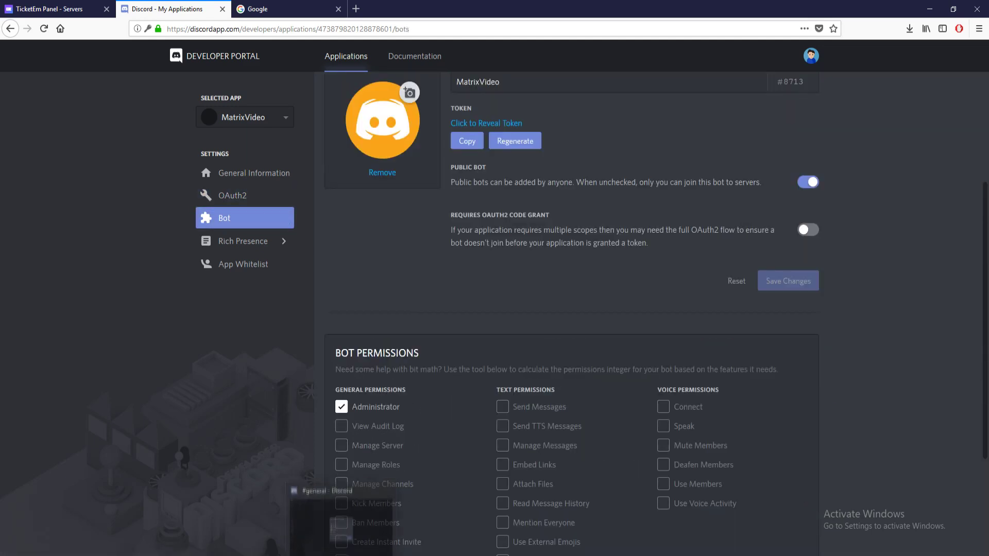
pyautogui.click(367, 523)
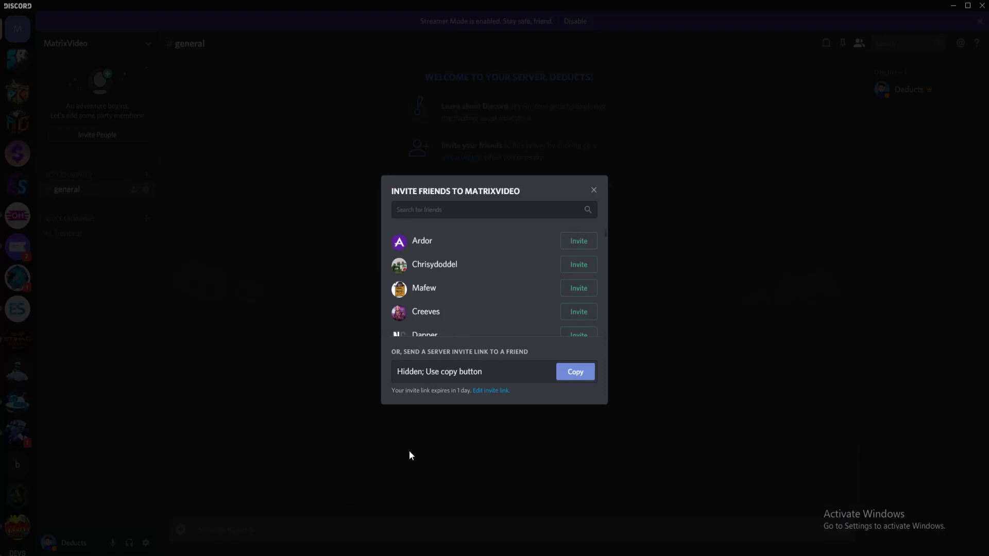
pyautogui.click(586, 378)
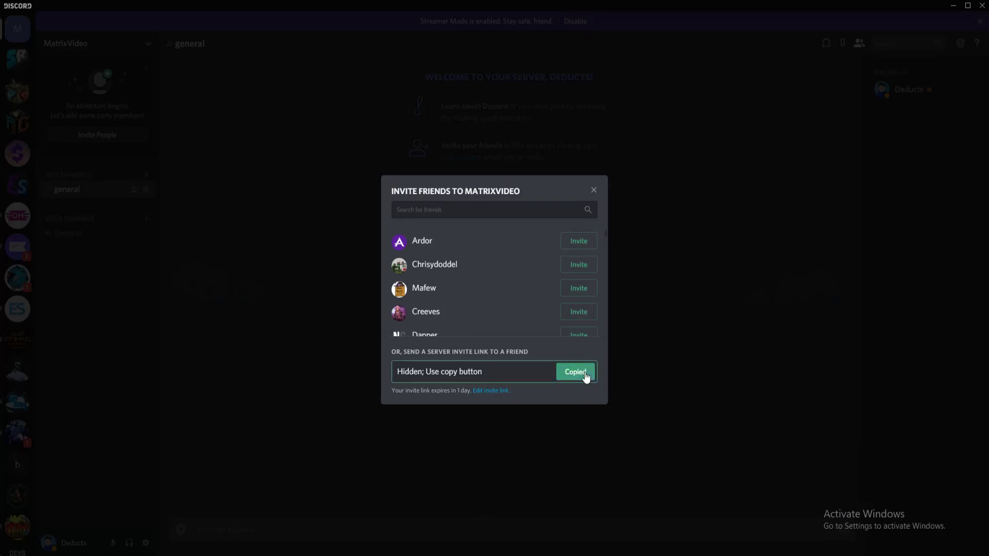
pyautogui.click(266, 550)
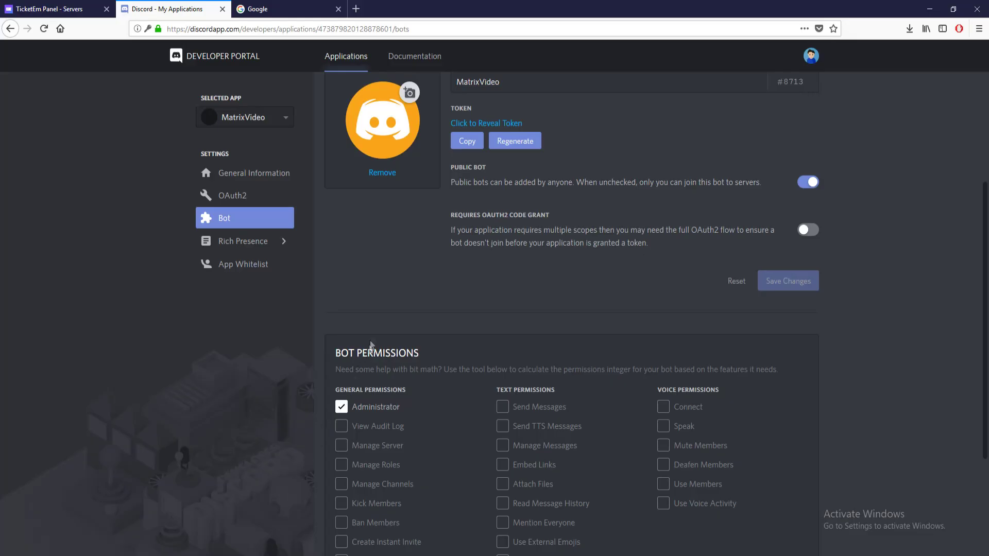
pyautogui.scroll(2, 370, 255)
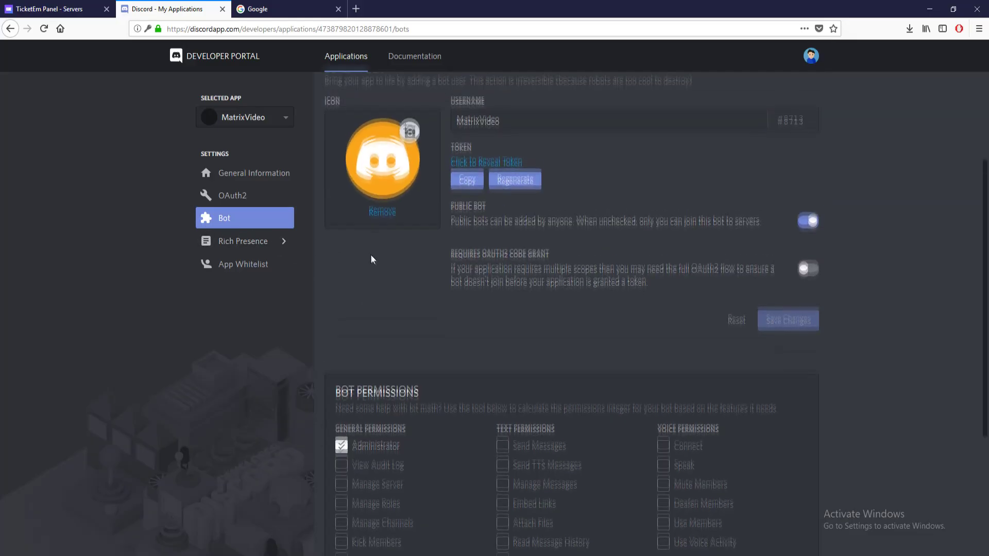
pyautogui.click(240, 200)
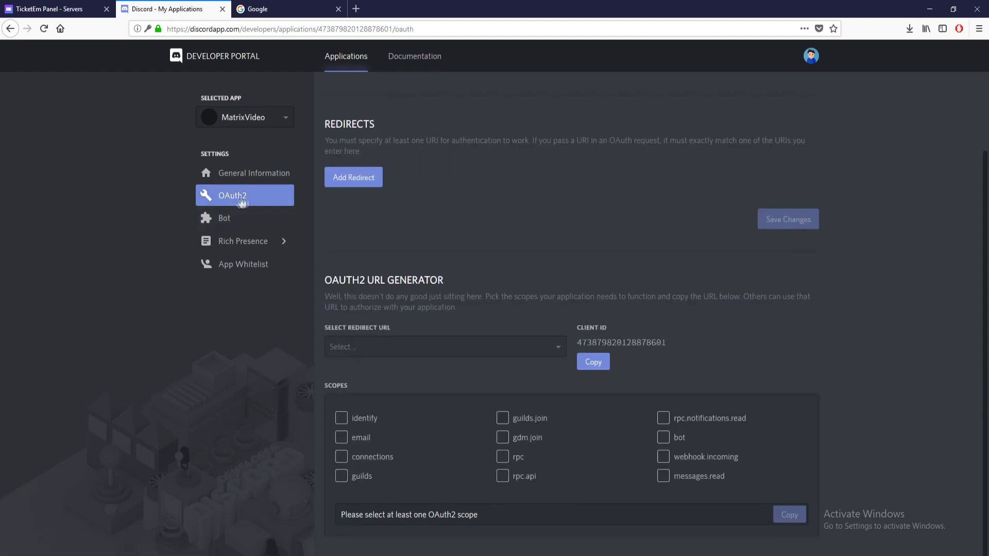
pyautogui.click(352, 179)
pyautogui.click(380, 184)
pyautogui.write('https://discord.gg/Wb3GMm')
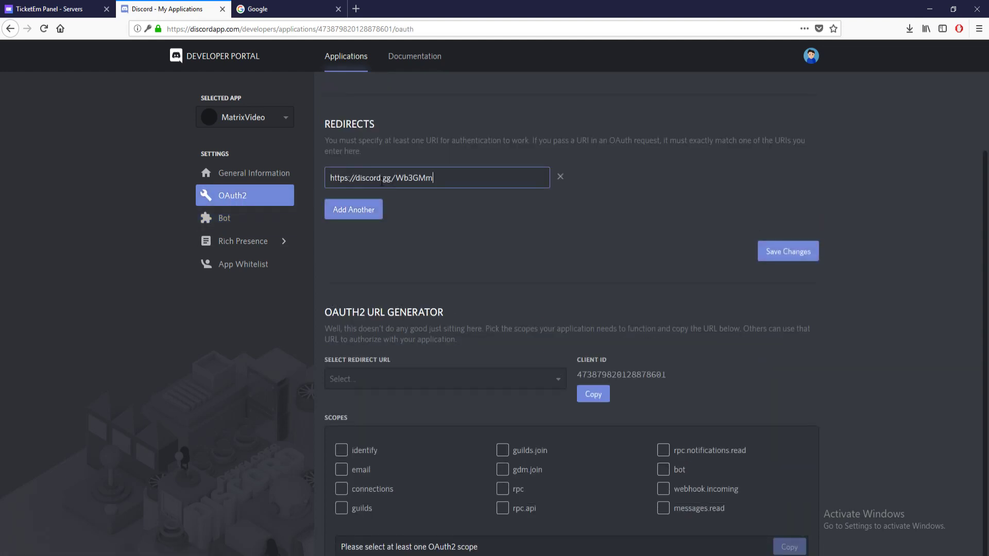
pyautogui.moveTo(450, 180); pyautogui.dragTo(330, 180)
pyautogui.click(344, 178)
pyautogui.click(785, 253)
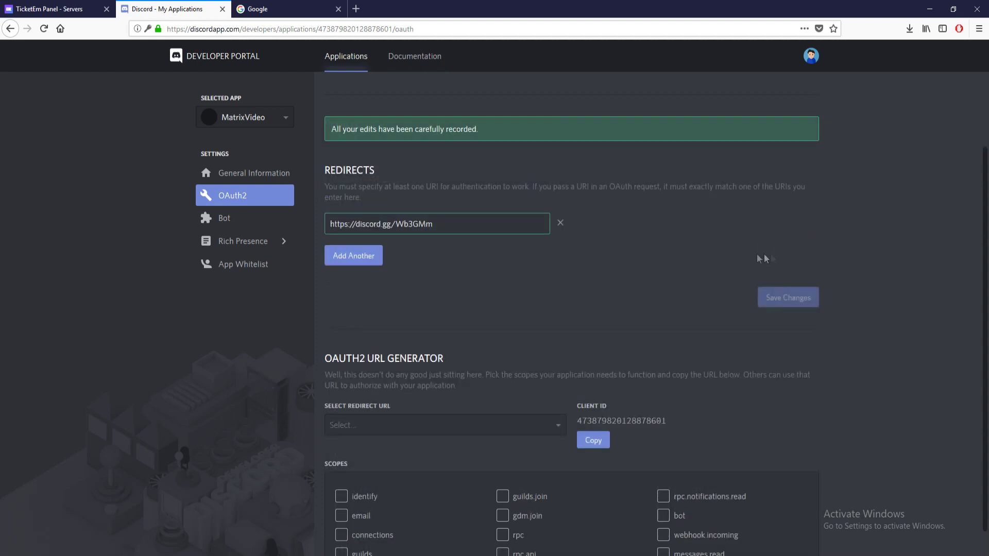
# Step: In the URL Generator, choose the discord.gg/Wb3GMm redirect and tick the bot scope, then select the generated URL
pyautogui.scroll(-3, 544, 251)
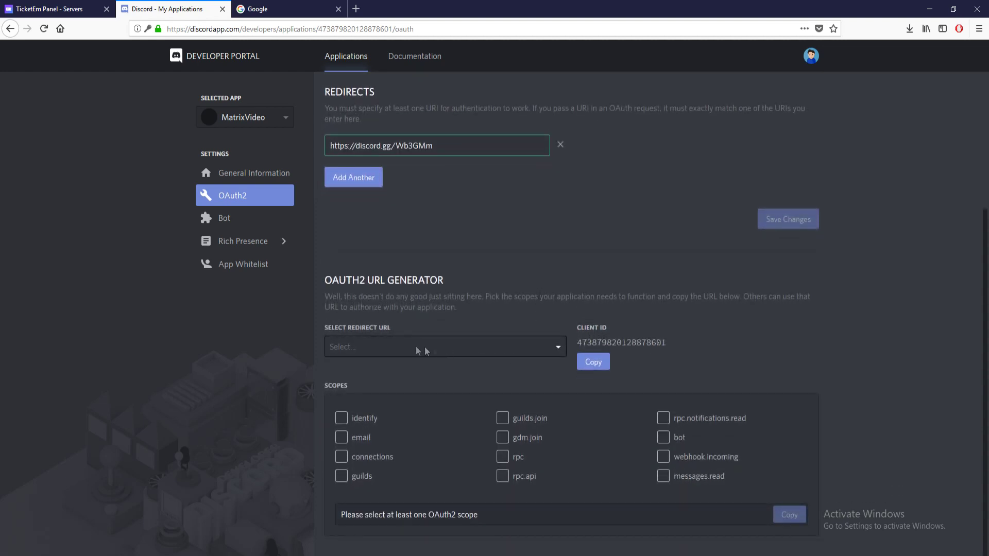
pyautogui.moveTo(326, 278)
pyautogui.mouseDown()
pyautogui.moveTo(449, 289)
pyautogui.moveTo(450, 276)
pyautogui.mouseUp()
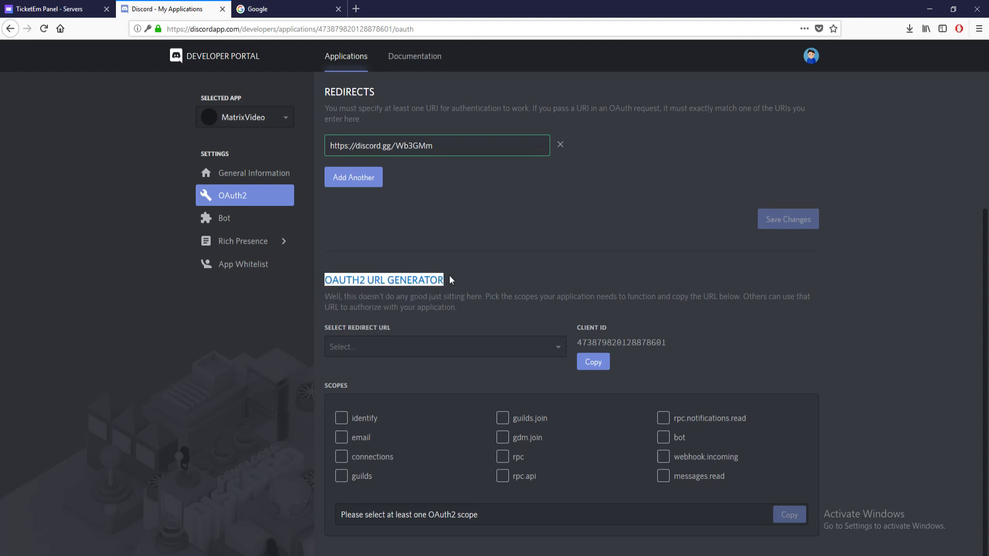
pyautogui.click(398, 322)
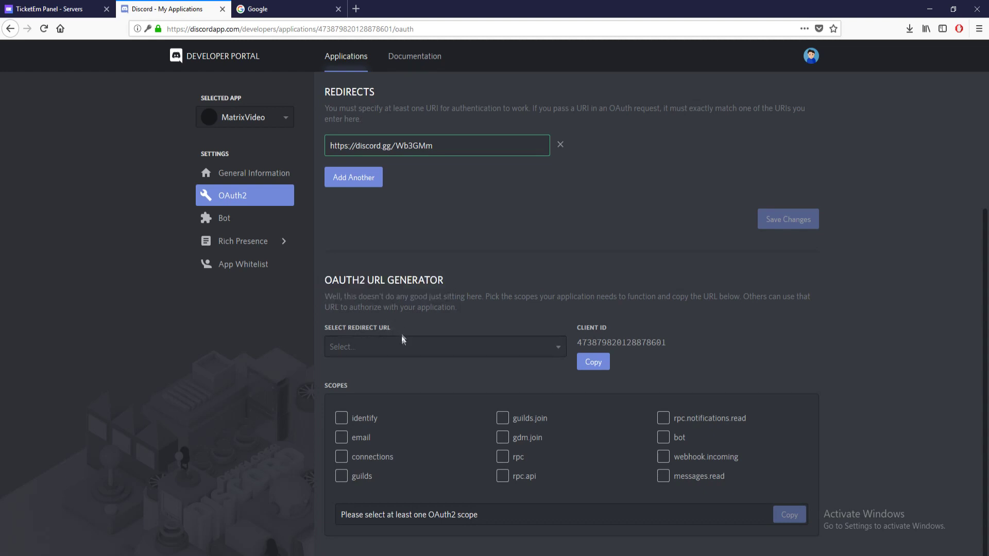
pyautogui.click(403, 347)
pyautogui.click(408, 370)
pyautogui.click(664, 438)
pyautogui.scroll(-1, 664, 445)
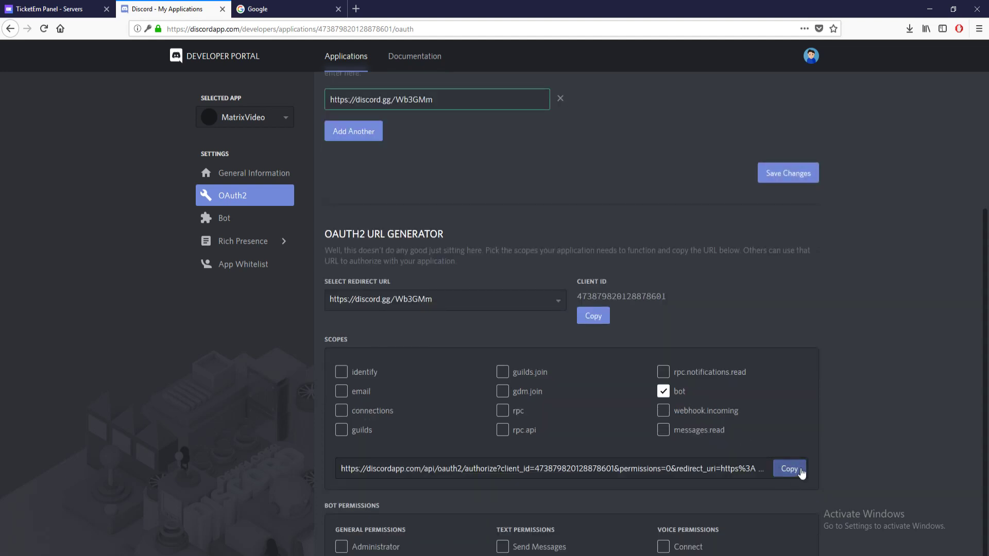
pyautogui.moveTo(360, 468); pyautogui.dragTo(632, 467)
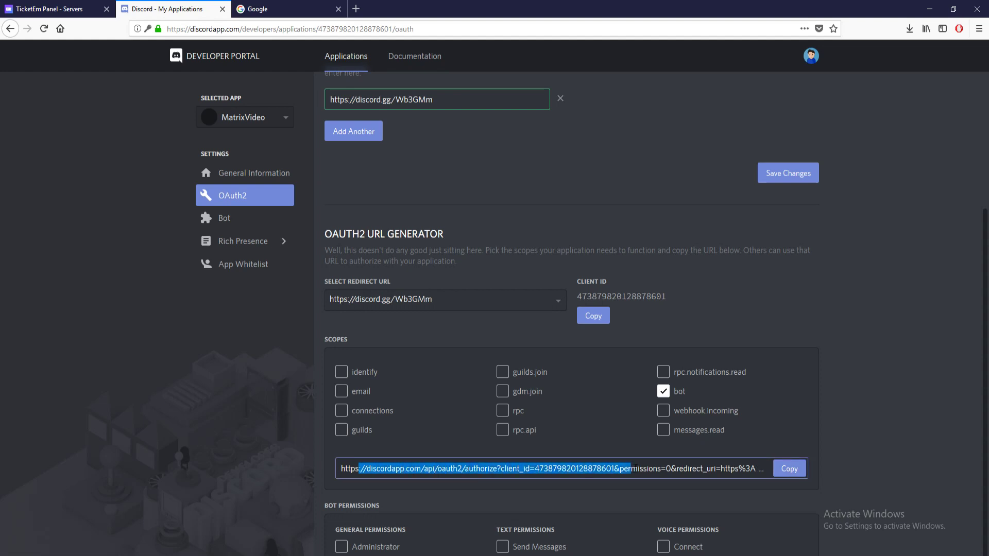
# Step: Open the copied authorization link in the spare tab and authorize the bot into the MatrixVideo server
pyautogui.click(789, 469)
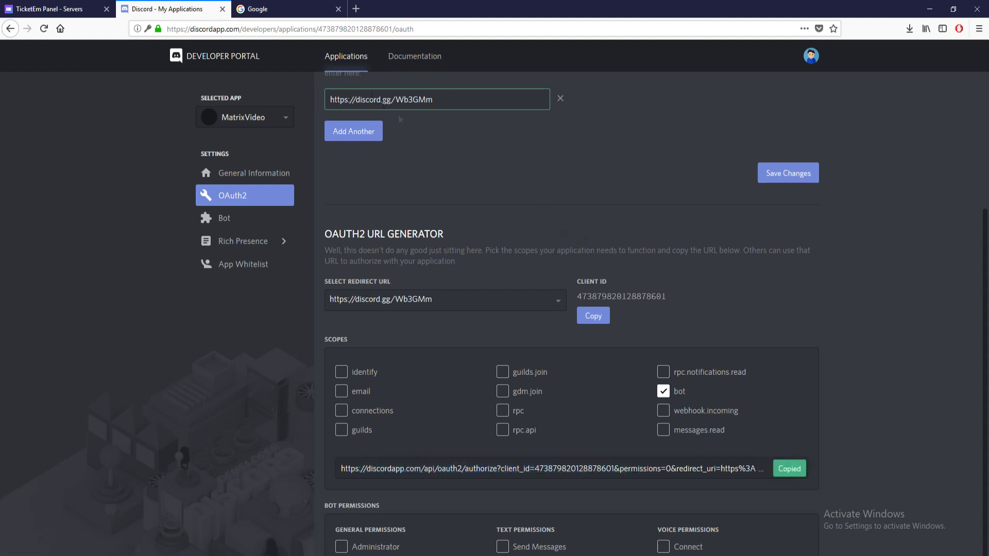
pyautogui.click(281, 9)
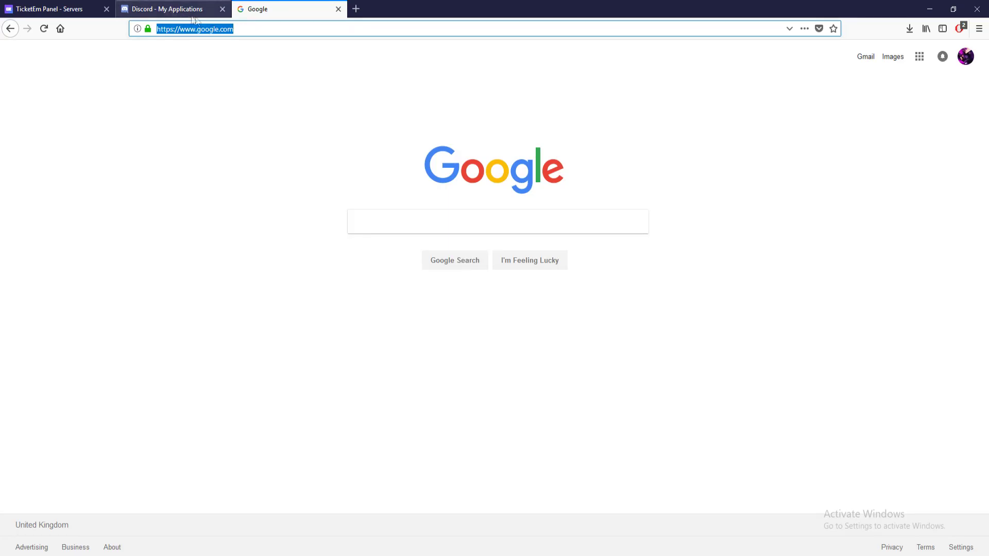
pyautogui.hotkey('ctrl', 'v')
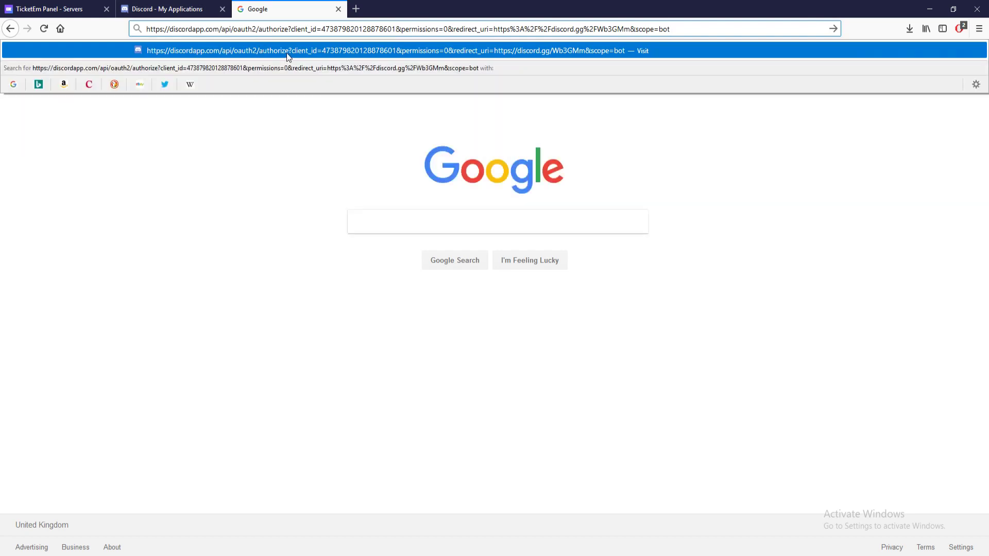
pyautogui.click(287, 53)
pyautogui.click(466, 308)
pyautogui.click(459, 378)
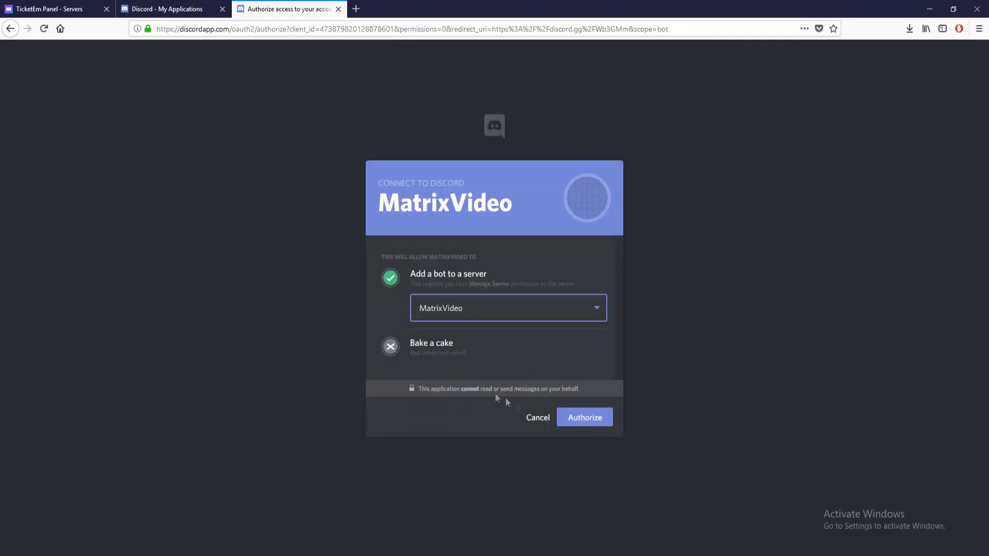
pyautogui.click(589, 422)
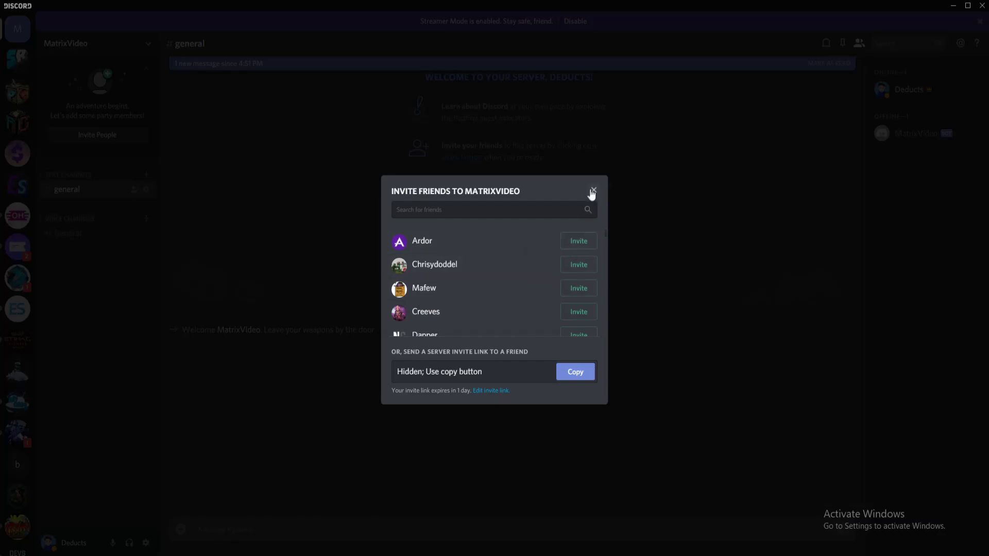
# Step: Close the Invite Friends to MatrixVideo dialog
pyautogui.click(593, 192)
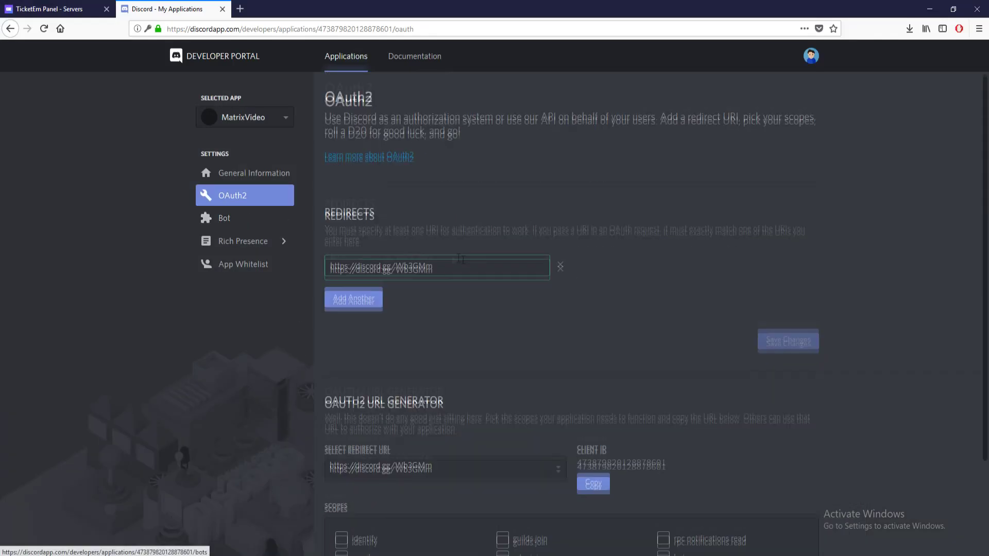
# Step: Reveal the MatrixVideo bot's token on the Bot page and select the full token
pyautogui.click(237, 220)
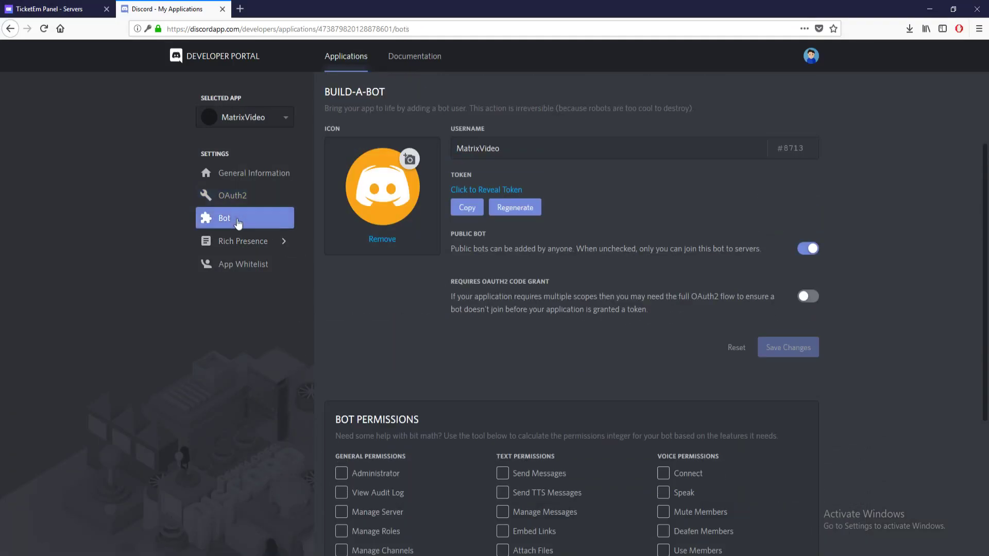
pyautogui.scroll(-3, 392, 309)
pyautogui.scroll(5, 464, 268)
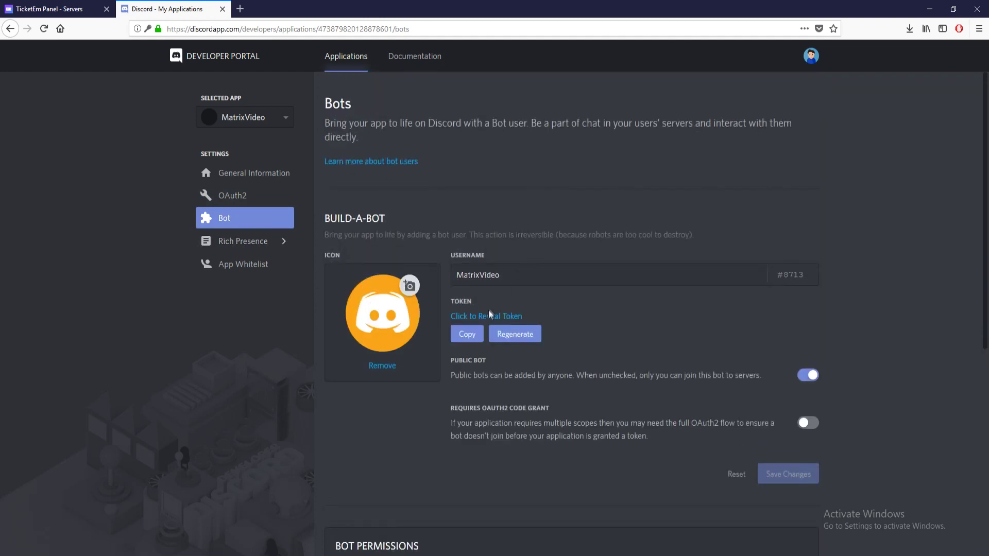
pyautogui.click(490, 315)
pyautogui.moveTo(747, 319); pyautogui.dragTo(452, 318)
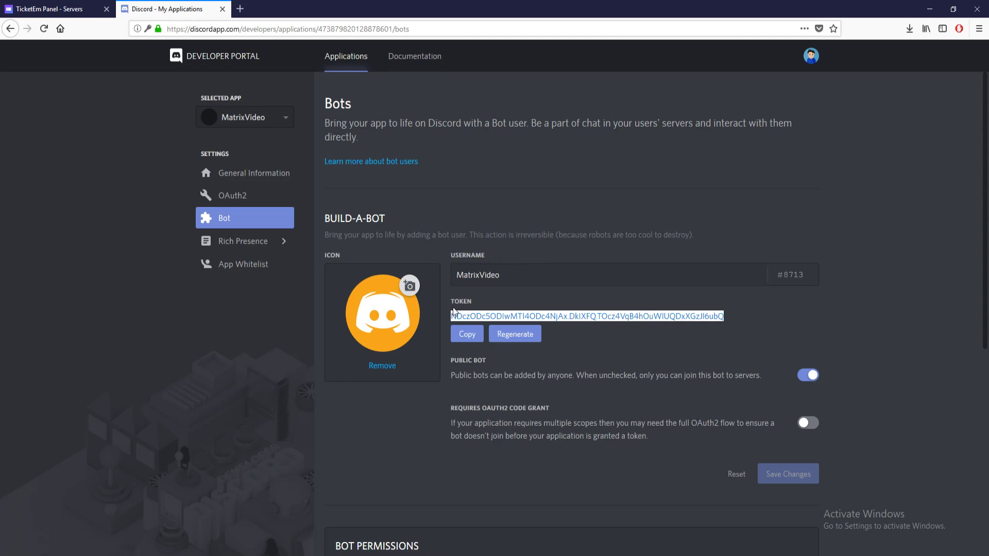
pyautogui.click(35, 11)
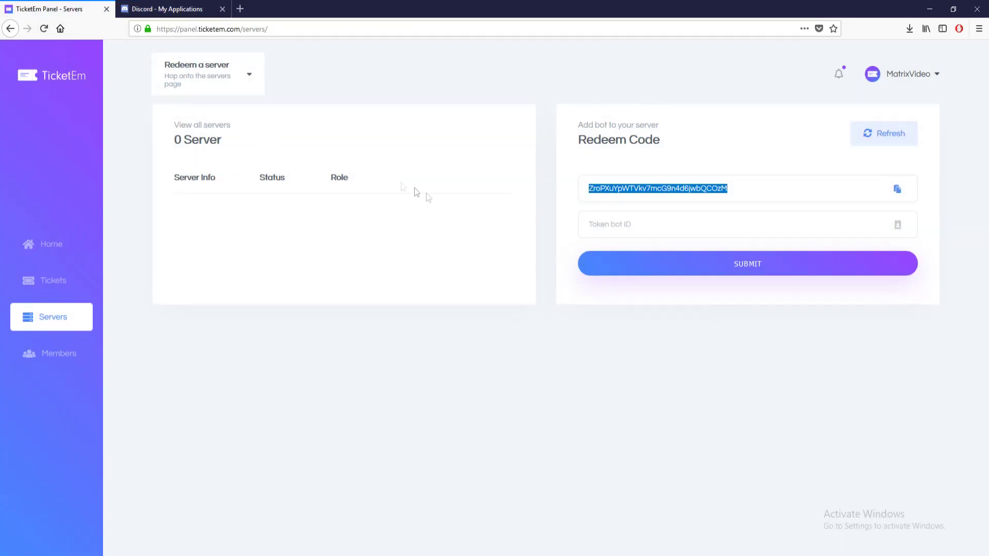
# Step: Paste the bot token into Token bot ID, submit it, and select the displayed redeem code
pyautogui.click(631, 232)
pyautogui.hotkey('ctrl', 'v')
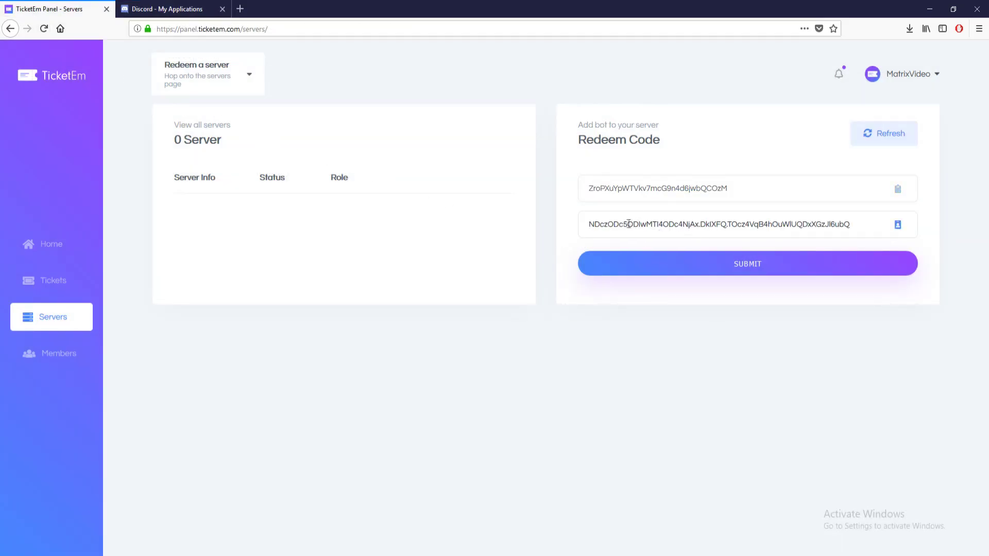
pyautogui.moveTo(593, 222); pyautogui.dragTo(855, 224)
pyautogui.click(855, 224)
pyautogui.click(829, 268)
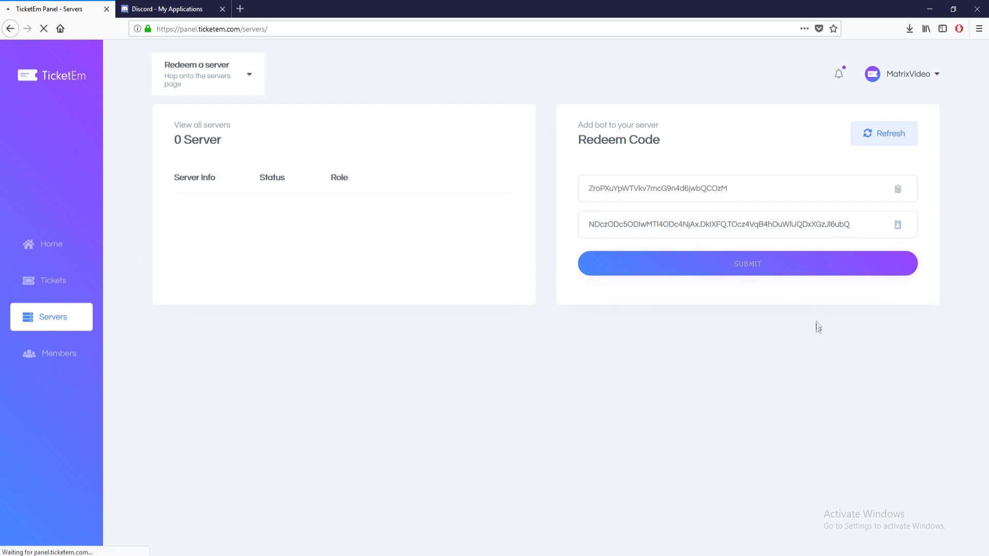
pyautogui.doubleClick(788, 188)
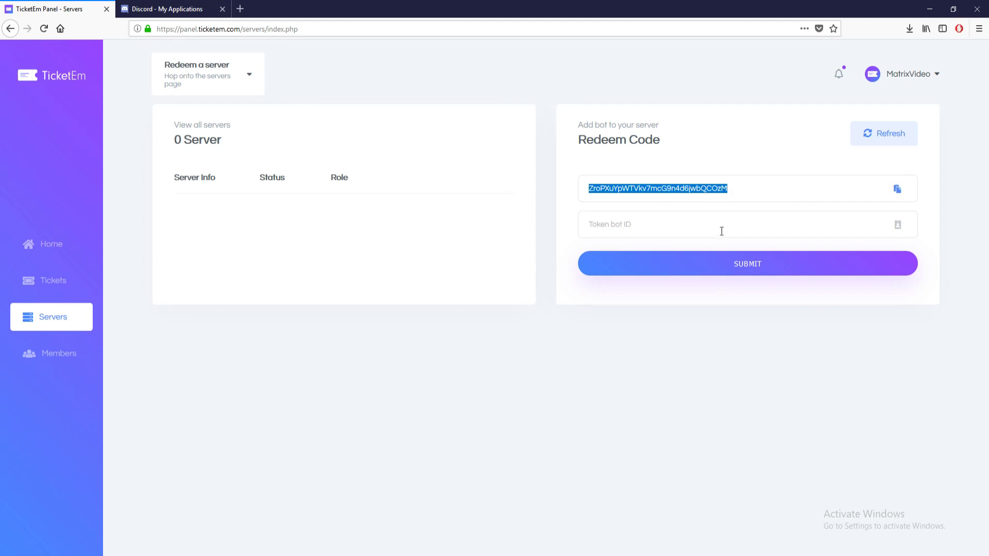
# Step: Send the -redeem command with the pasted code in #general and check the bot's 'Redeemed' reply
pyautogui.hotkey('alt', 'Tab')
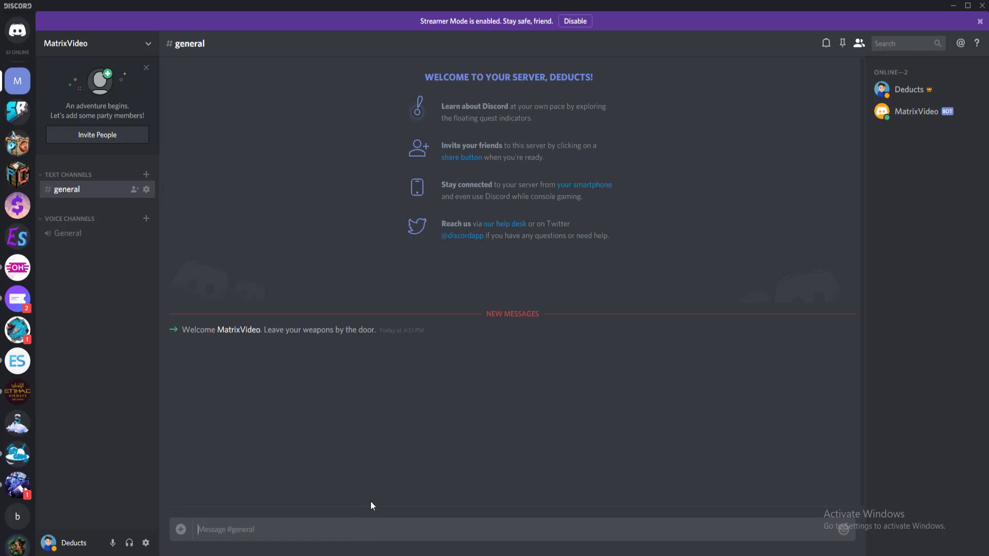
pyautogui.write('!')
pyautogui.write('deem')
pyautogui.hotkey('ctrl', 'v')
pyautogui.press('Return')
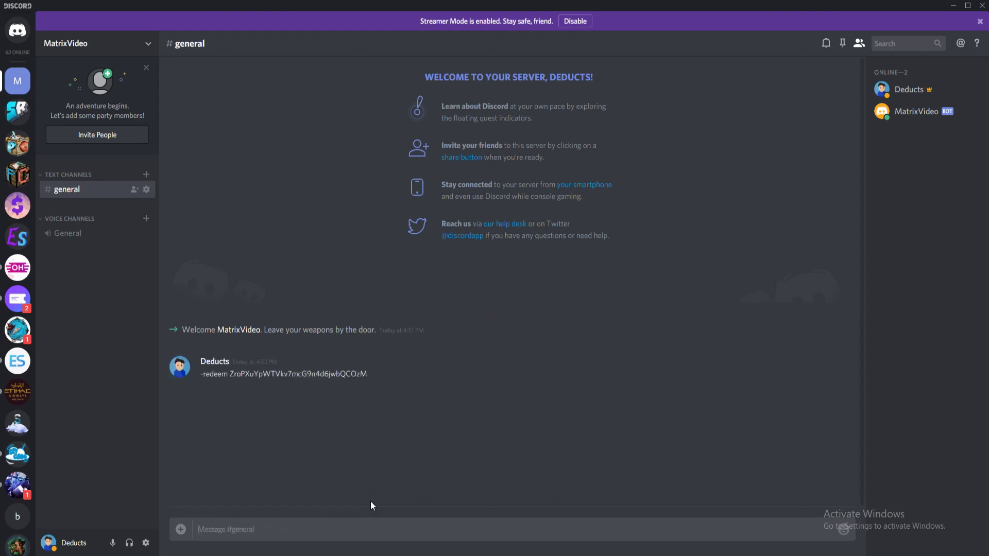
pyautogui.moveTo(347, 440); pyautogui.dragTo(213, 441)
pyautogui.click(211, 441)
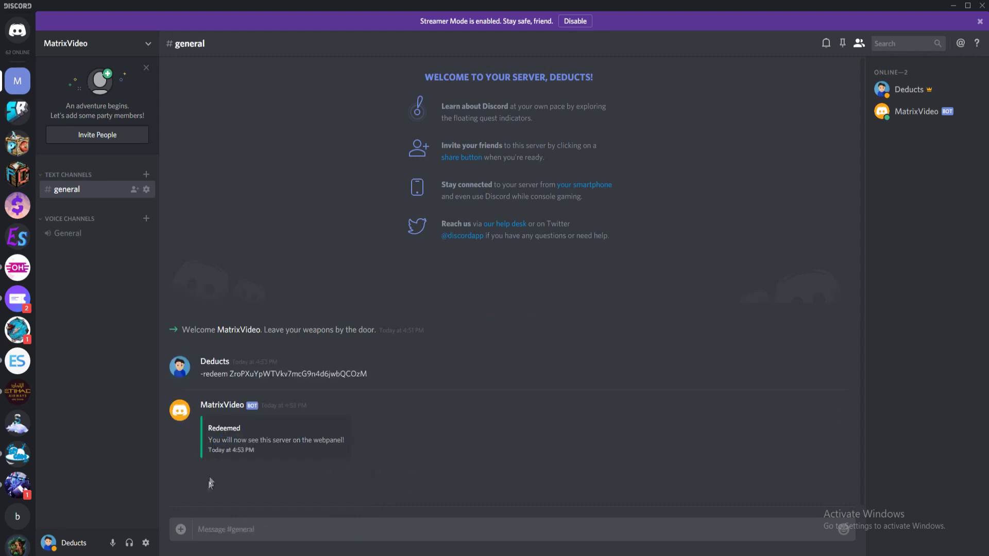
# Step: Refresh Servers to show MatrixVideo online, make it the current server, and open its Modify settings
pyautogui.click(248, 535)
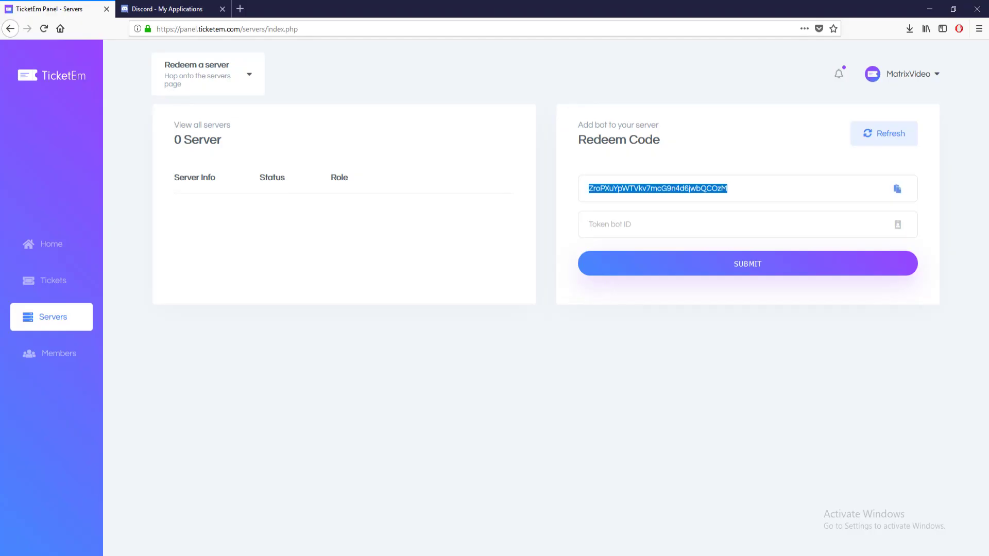
pyautogui.click(44, 29)
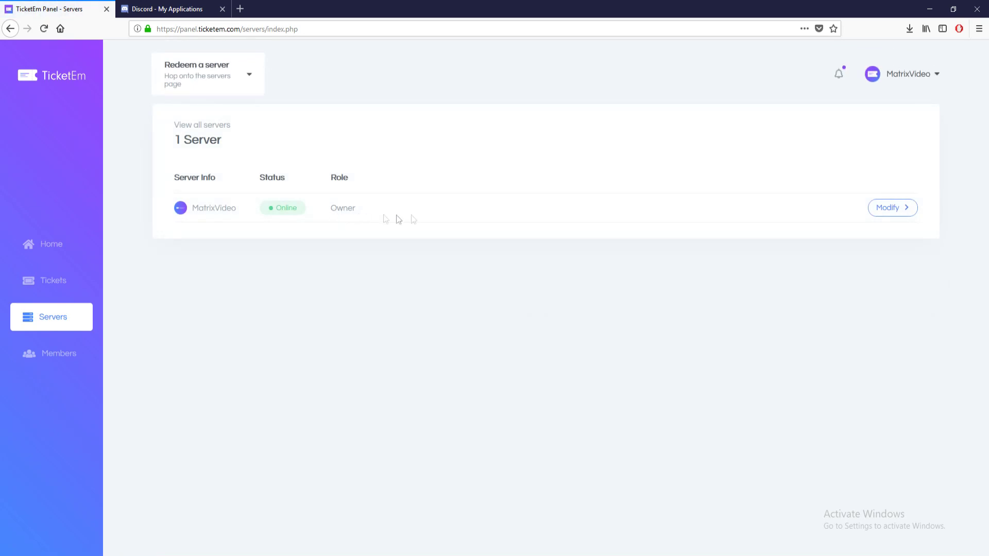
pyautogui.click(787, 212)
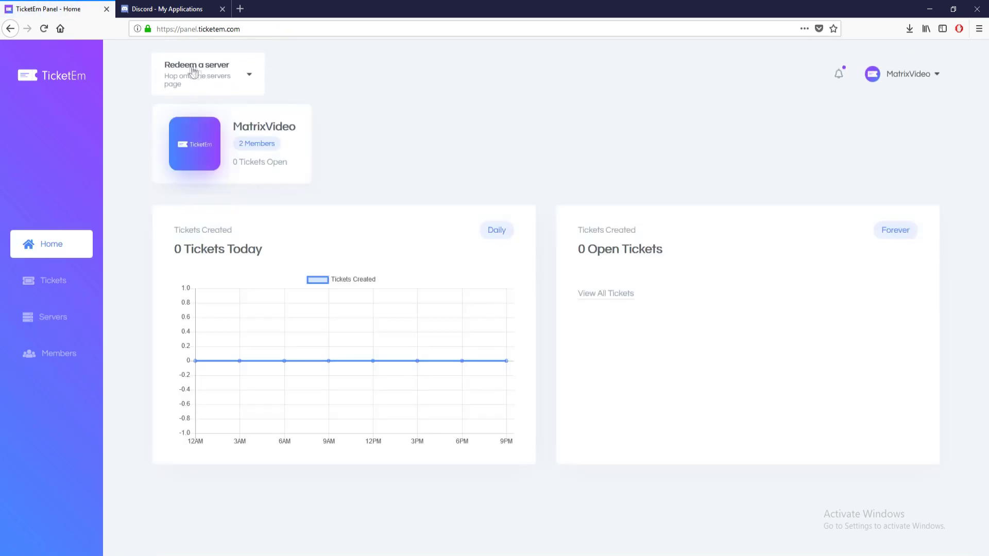
pyautogui.click(251, 78)
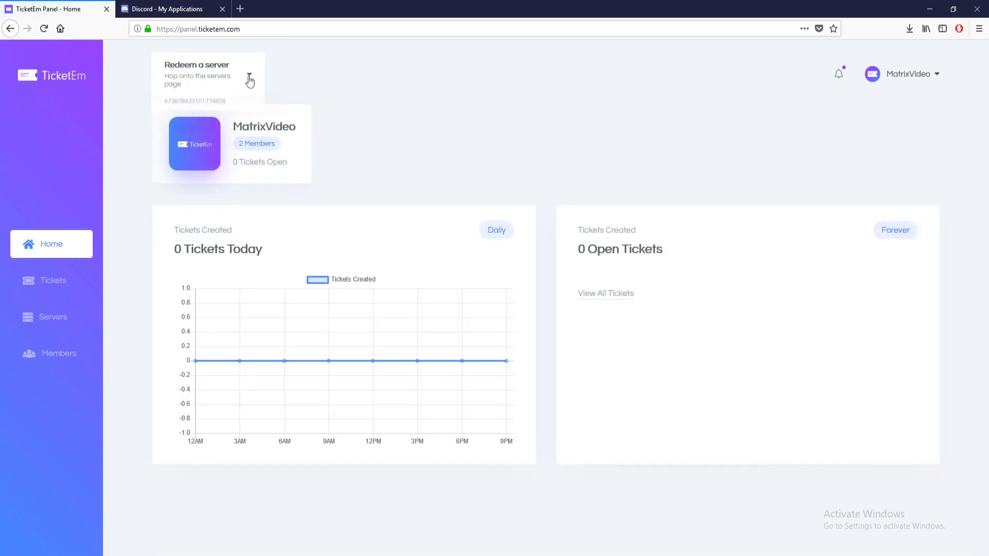
pyautogui.click(236, 107)
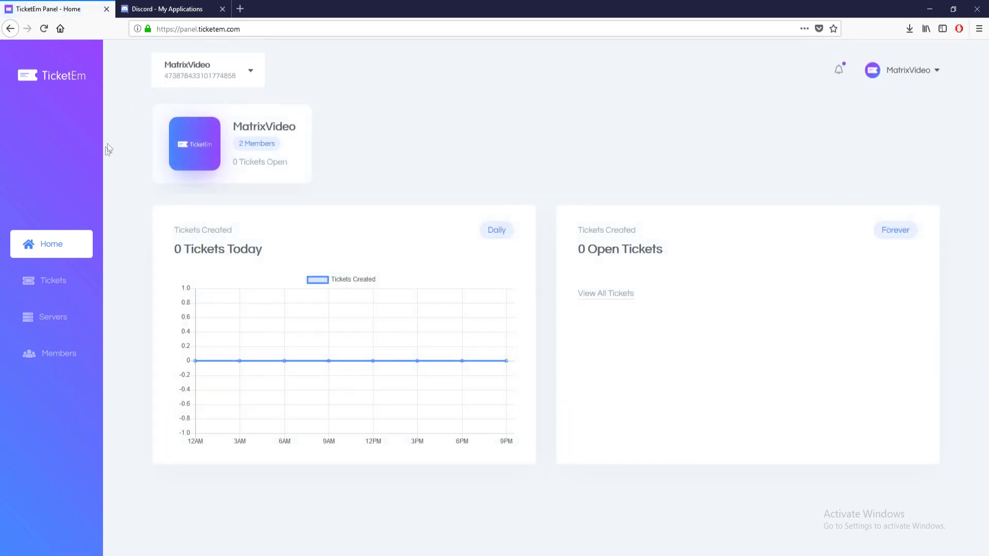
pyautogui.click(67, 324)
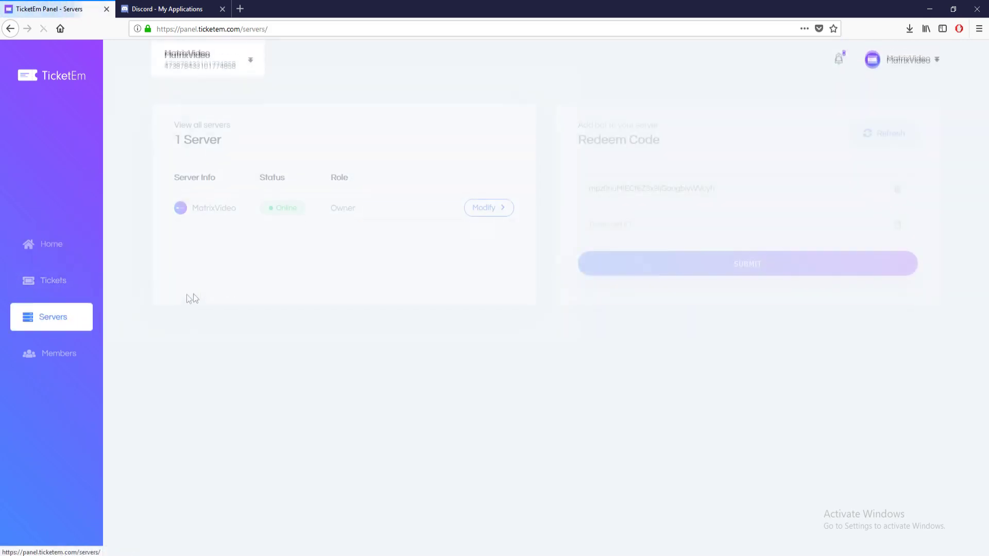
pyautogui.click(505, 214)
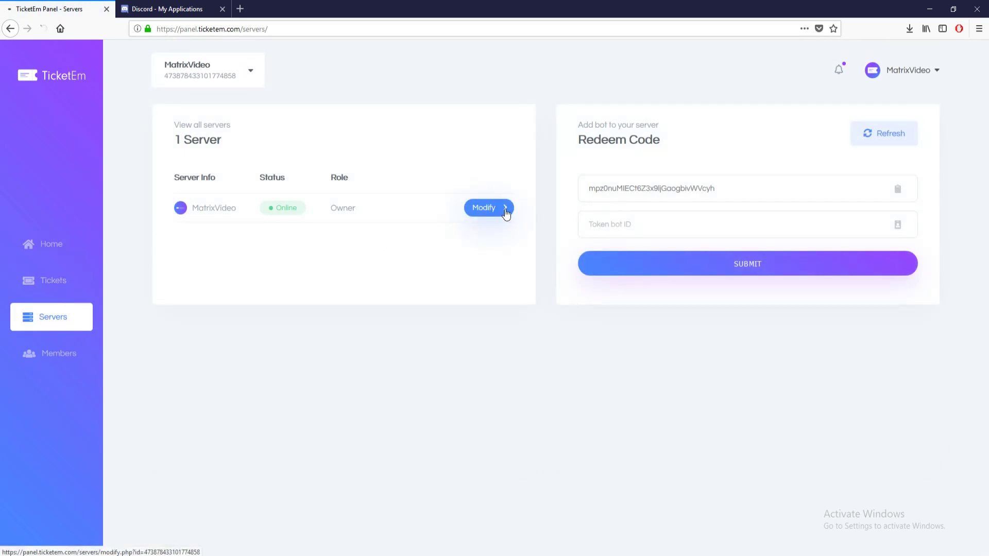
# Step: Read through MatrixVideo's editable bot message fields on the TicketEm Modify page, then return to the top
pyautogui.moveTo(189, 160)
pyautogui.mouseDown()
pyautogui.moveTo(204, 237)
pyautogui.moveTo(261, 342)
pyautogui.moveTo(287, 309)
pyautogui.moveTo(296, 390)
pyautogui.moveTo(295, 317)
pyautogui.moveTo(306, 327)
pyautogui.moveTo(338, 374)
pyautogui.moveTo(348, 430)
pyautogui.moveTo(318, 438)
pyautogui.moveTo(235, 185)
pyautogui.mouseUp()
pyautogui.scroll(-15, 261, 342)
pyautogui.scroll(-5, 300, 323)
pyautogui.scroll(-6, 316, 340)
pyautogui.scroll(-15, 348, 430)
pyautogui.click(235, 185)
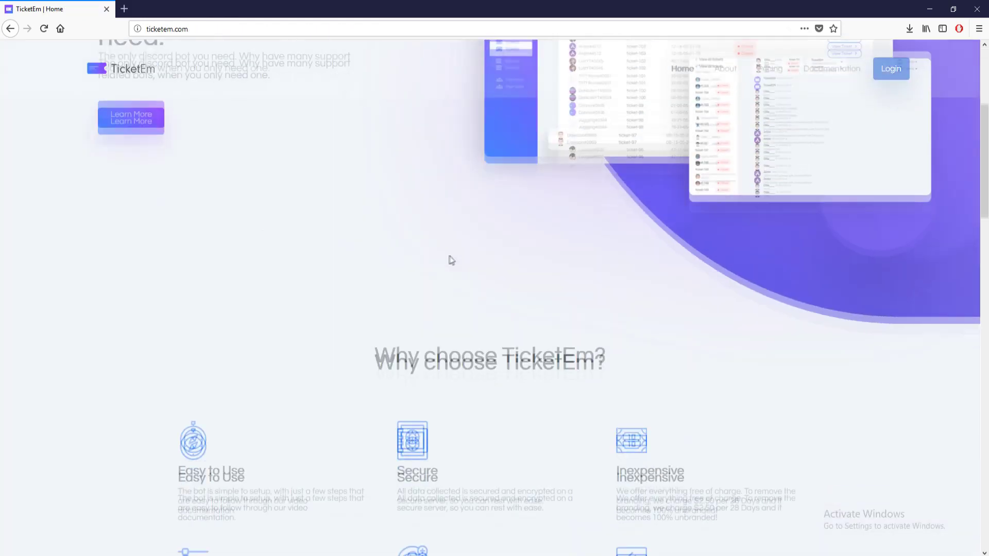
pyautogui.scroll(3, 375, 155)
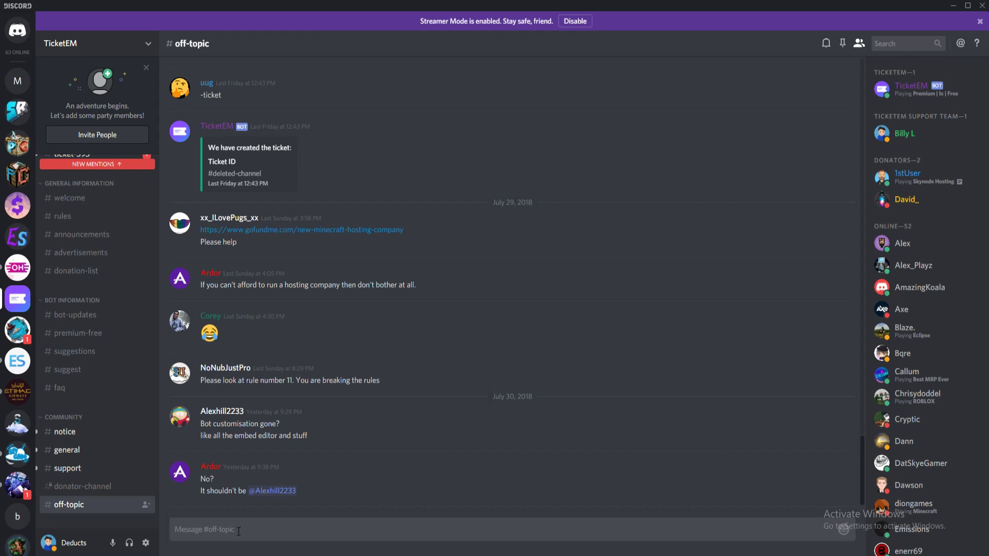
# Step: Send the message '-ticket' in TicketEM's #off-topic channel
pyautogui.click(238, 531)
pyautogui.press('Return')
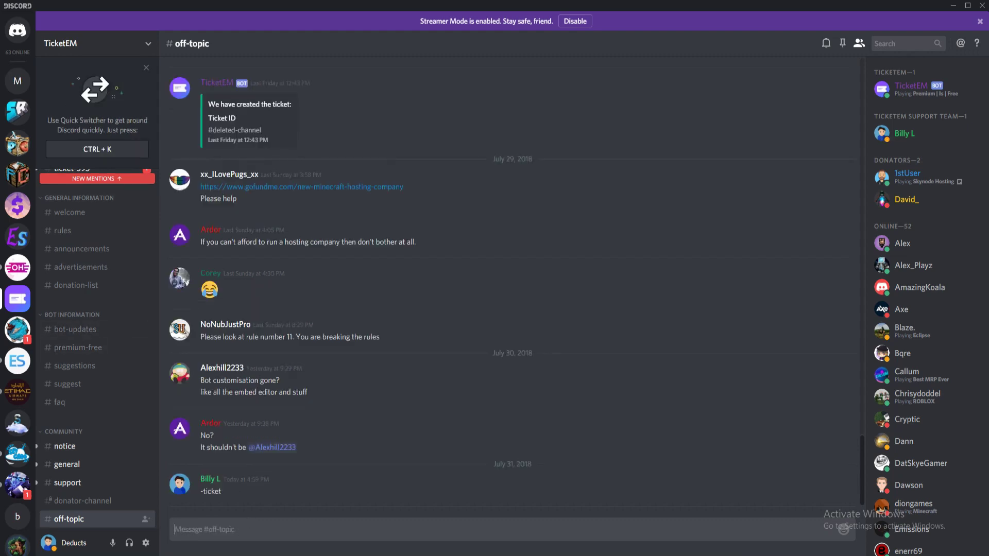